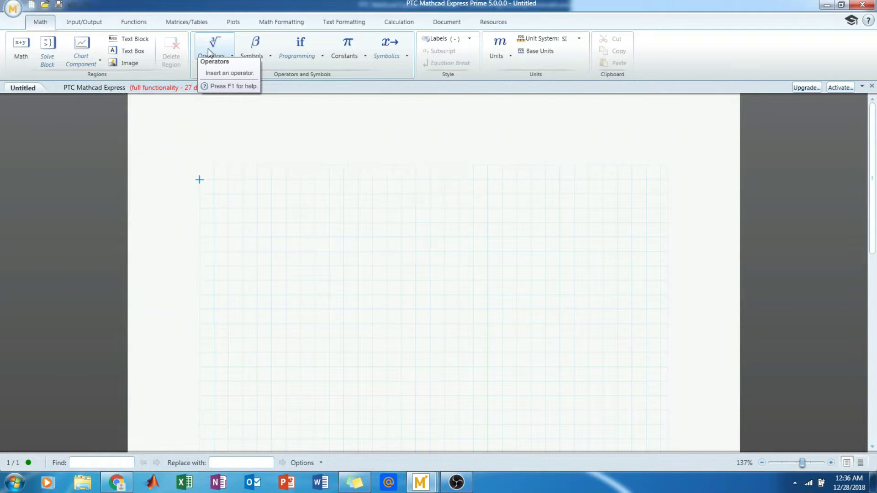
Step: Insert a derivative template, fill it as d/dt Y(t), and add a plus sign after it
left_click(207, 49)
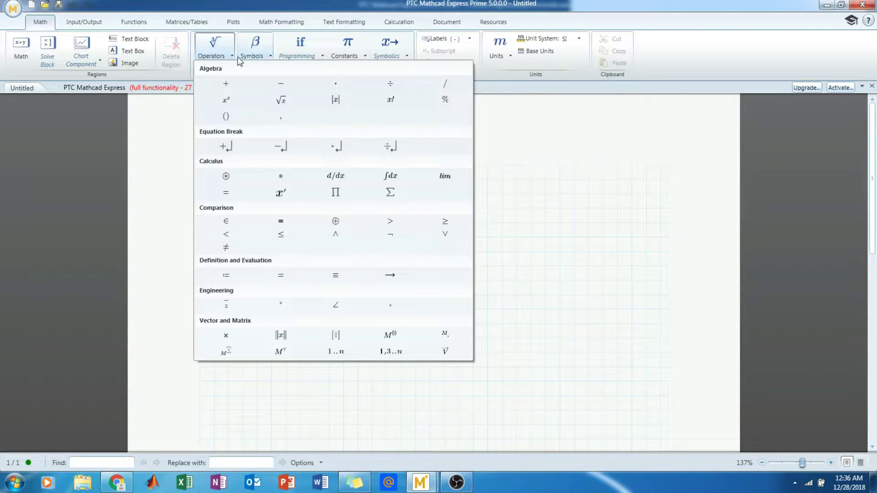
left_click(336, 179)
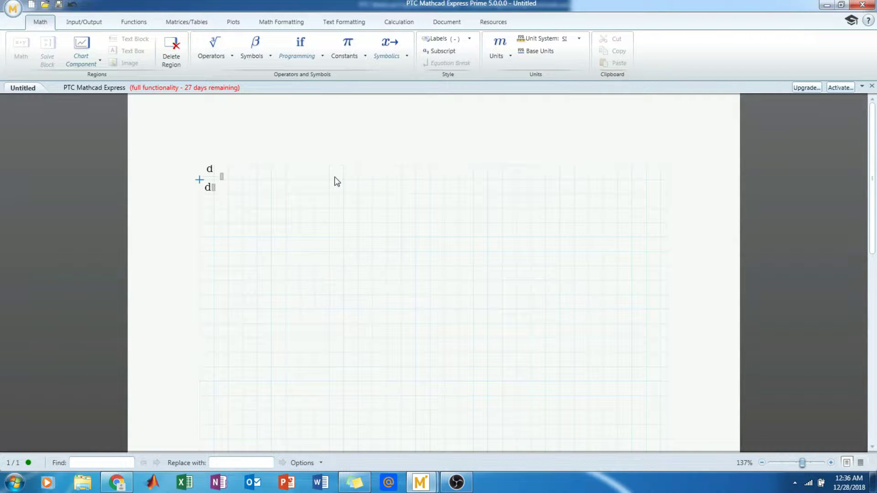
left_click(215, 186)
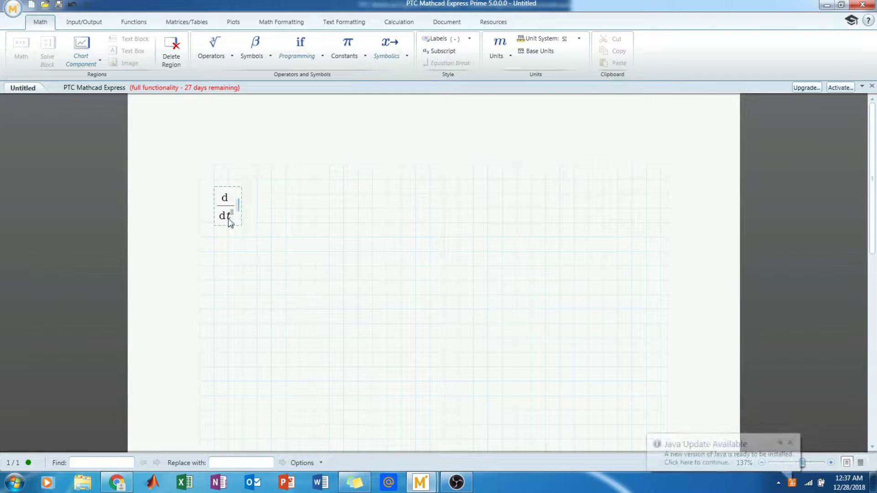
type("Y(")
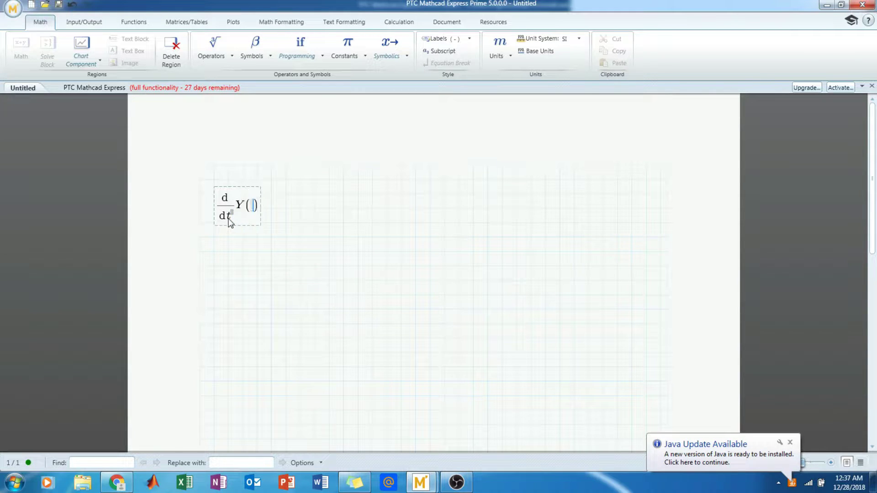
type("t")
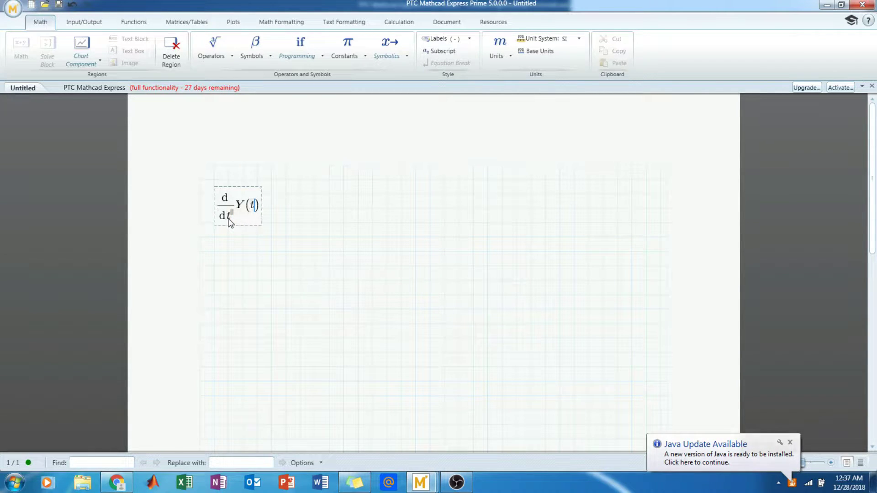
key("Right")
type("+")
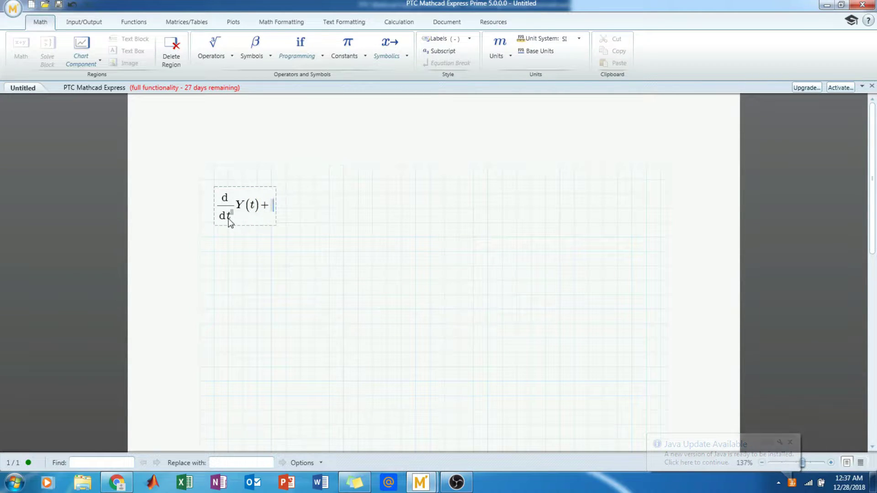
left_click(15, 485)
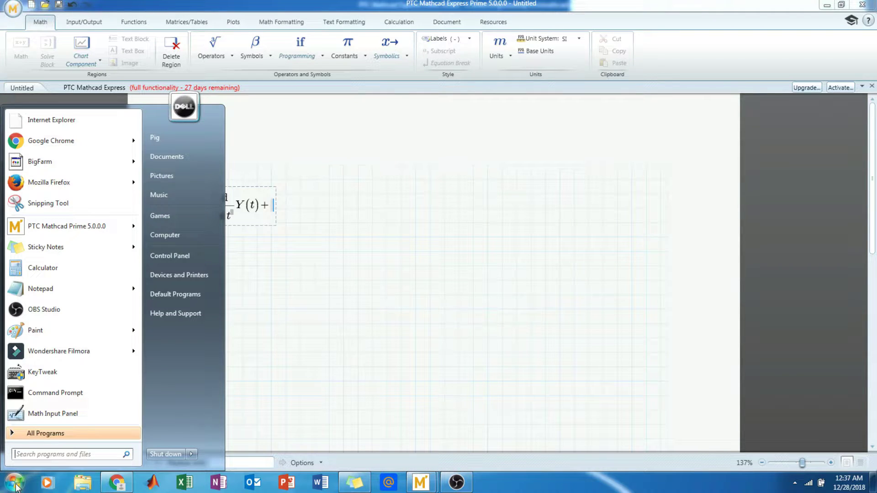
Step: Launch the On-Screen Keyboard from a 'ke' search and place it below the equation
type("ke")
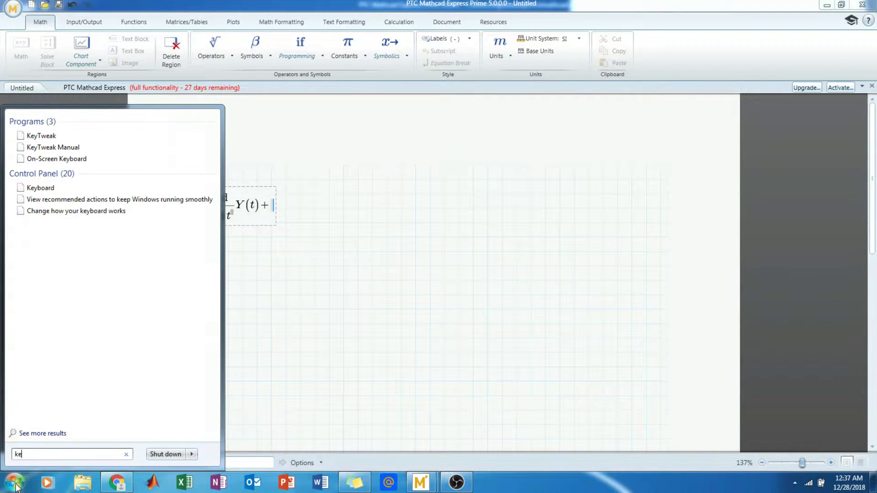
left_click(53, 158)
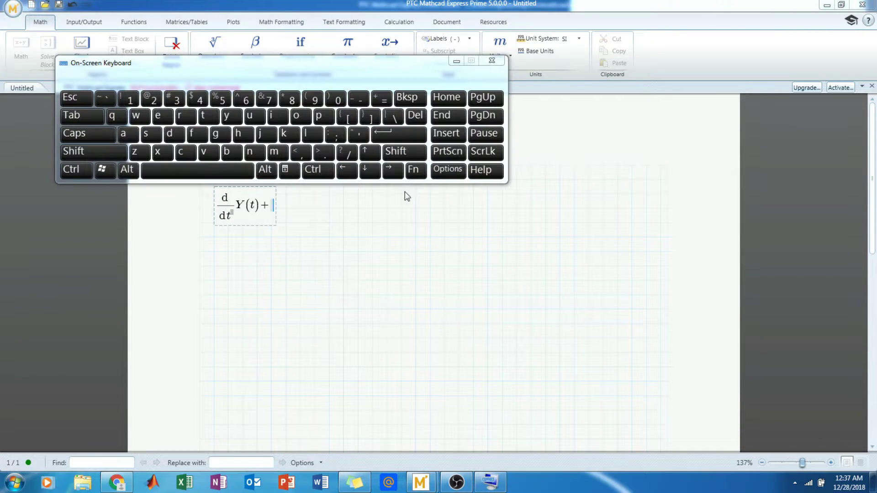
left_click_drag(337, 71, 487, 328)
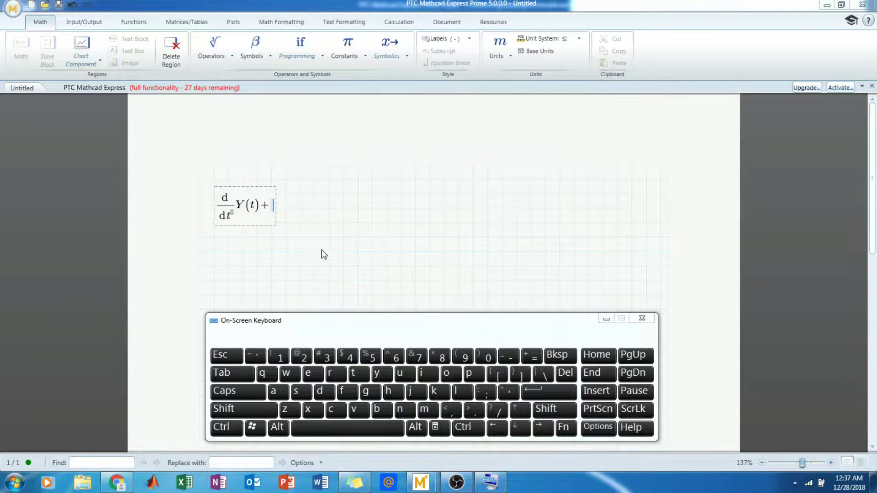
left_click(274, 207)
Step: Complete the equation as d/dt Y(t) + Y(t) = 0 using the Boolean equals
type("Y")
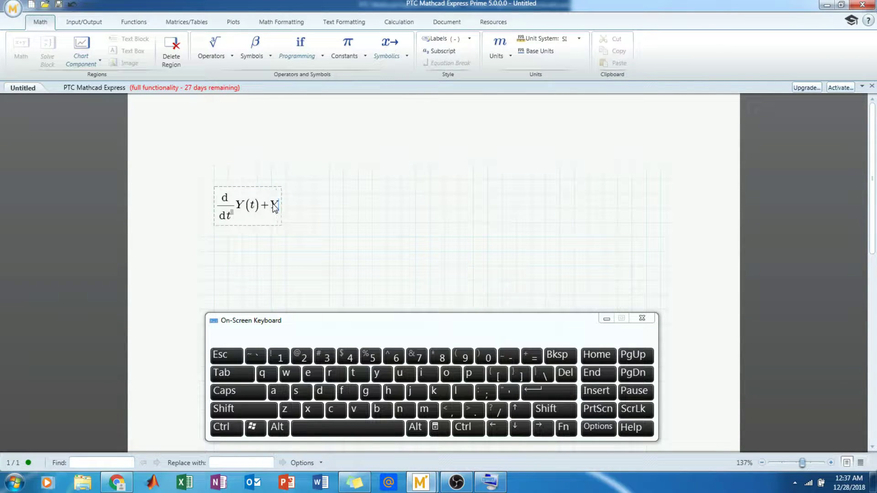
type("(t)")
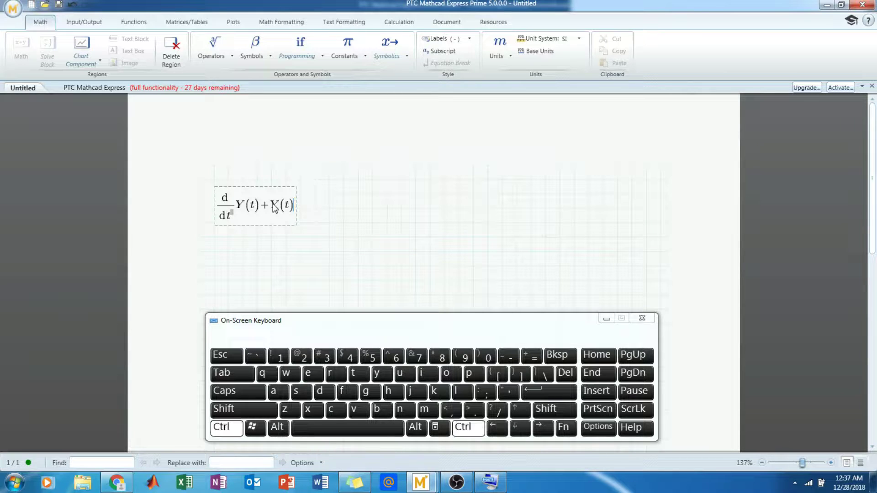
key("ctrl+equal")
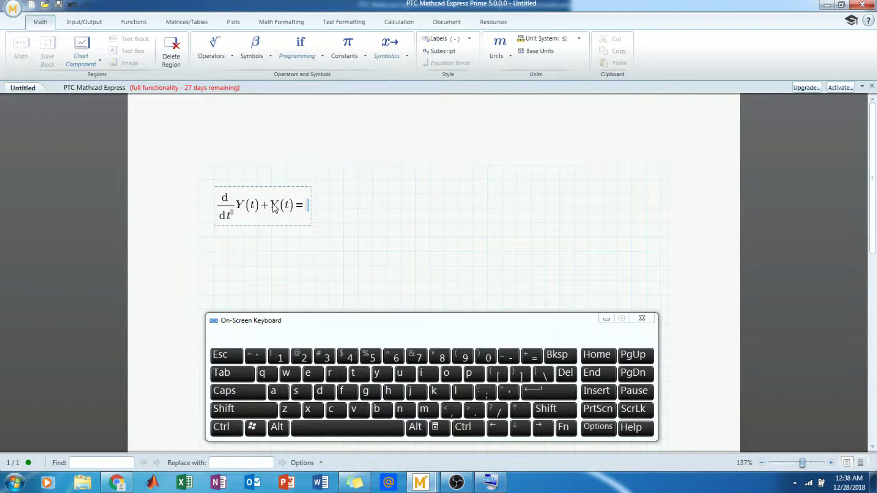
type("0")
key("Return")
key("Return")
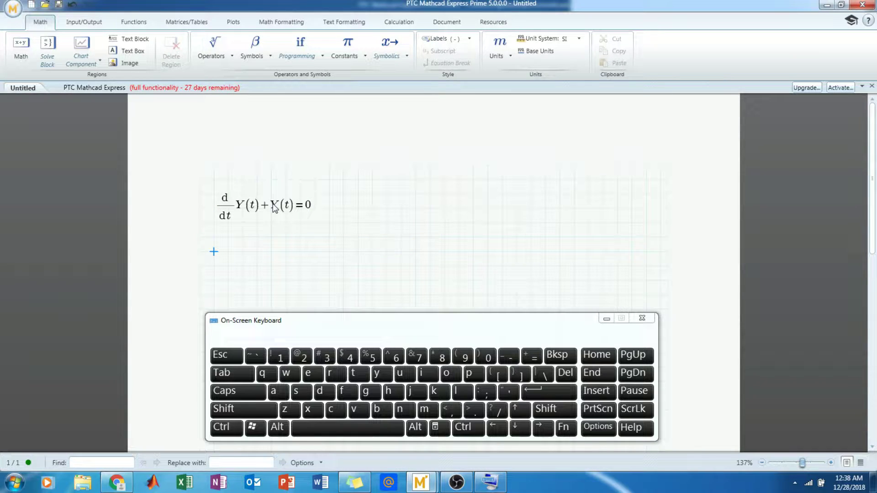
type("Y")
type("(o")
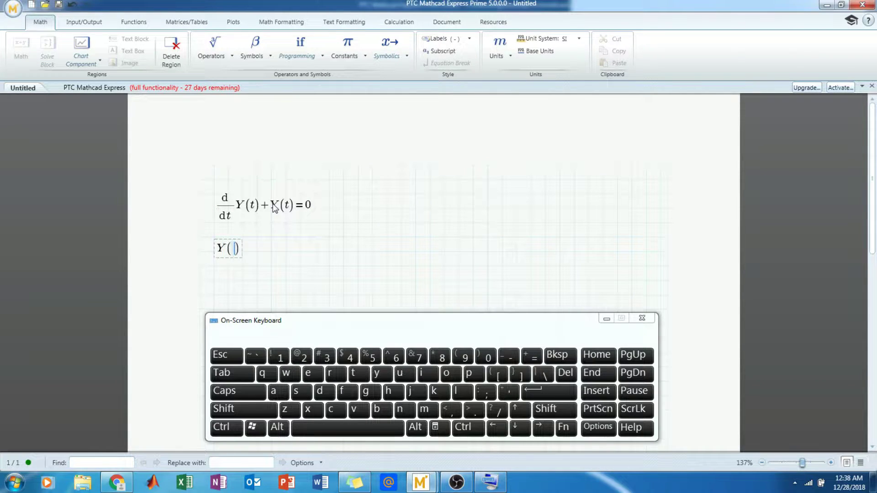
Step: Enter the initial condition Y(0) = 1 with a Boolean equals below the equation
key("BackSpace")
type("0)=")
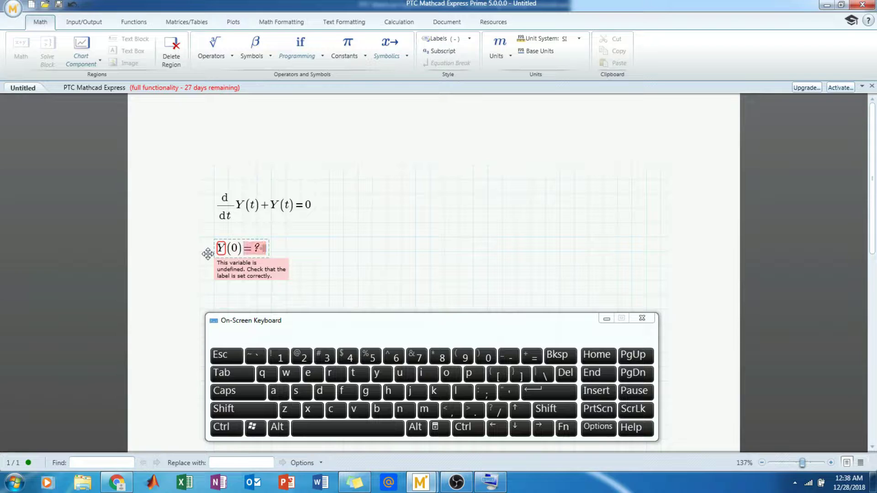
key("BackSpace")
key("ctrl+equal")
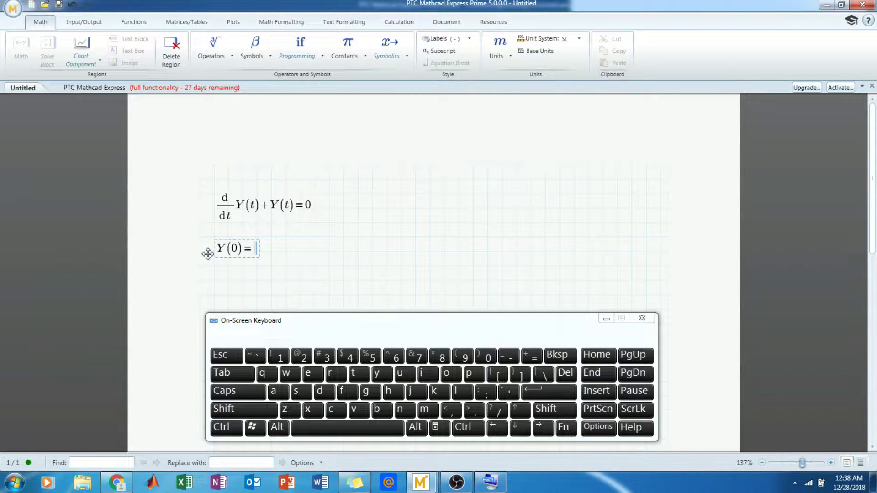
type("1")
key("Return")
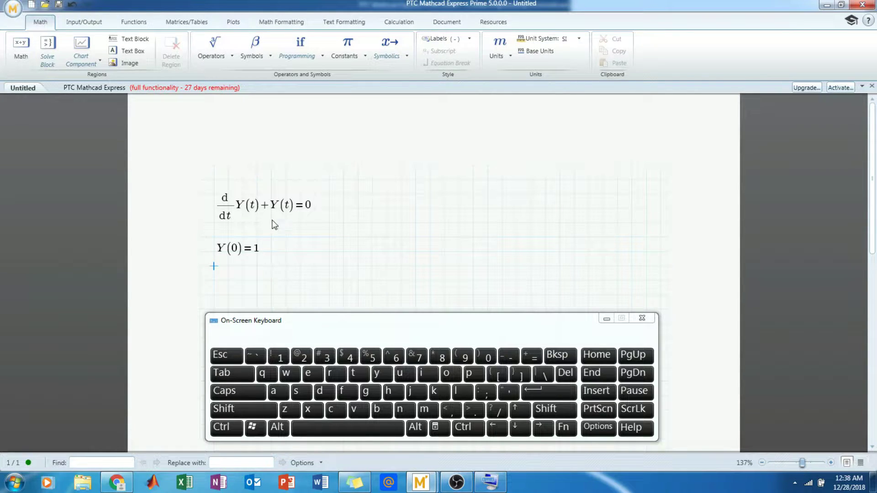
left_click(235, 208)
Step: Copy the left side d/dt Y(t)+Y(t) and paste it below Y(0)=1
left_click_drag(224, 198, 294, 219)
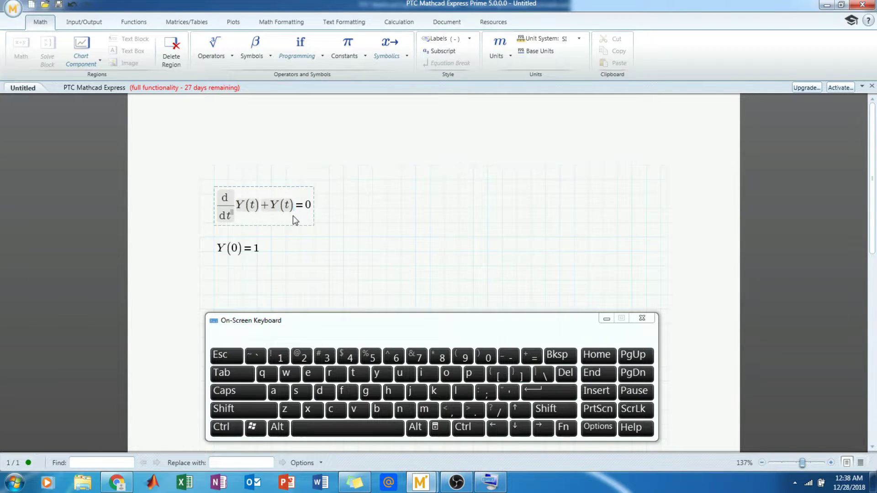
key("ctrl")
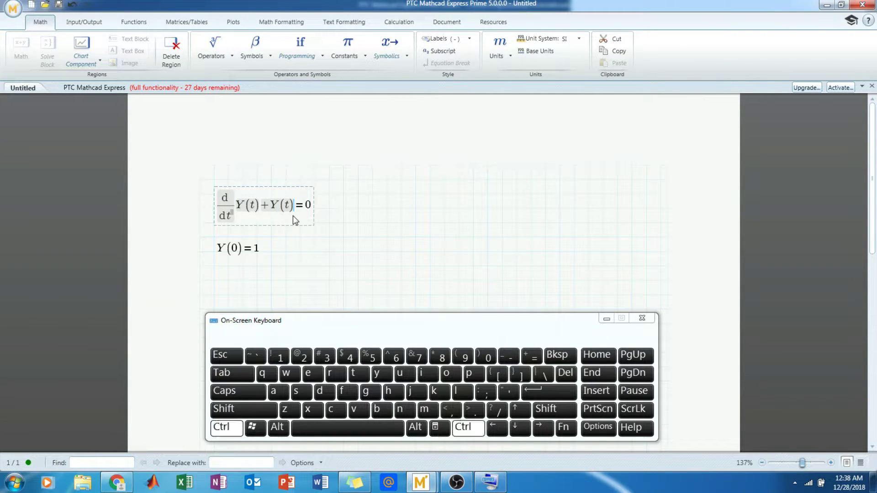
key("ctrl+c")
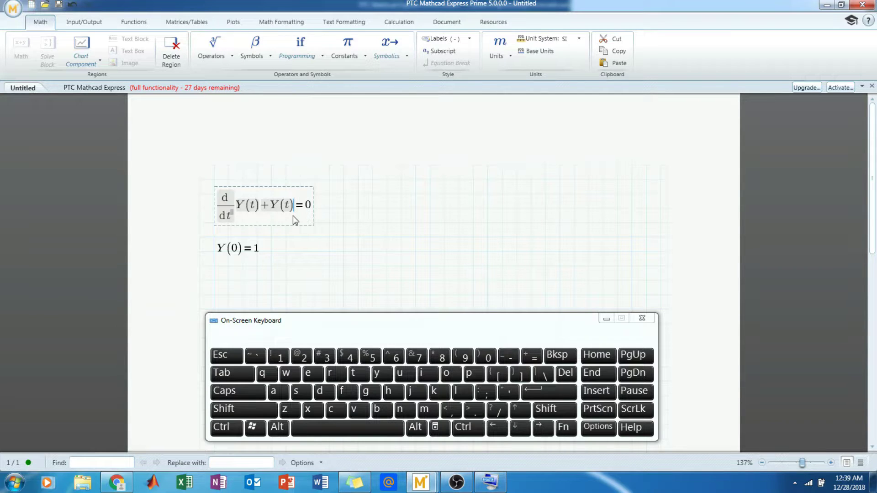
left_click(277, 257)
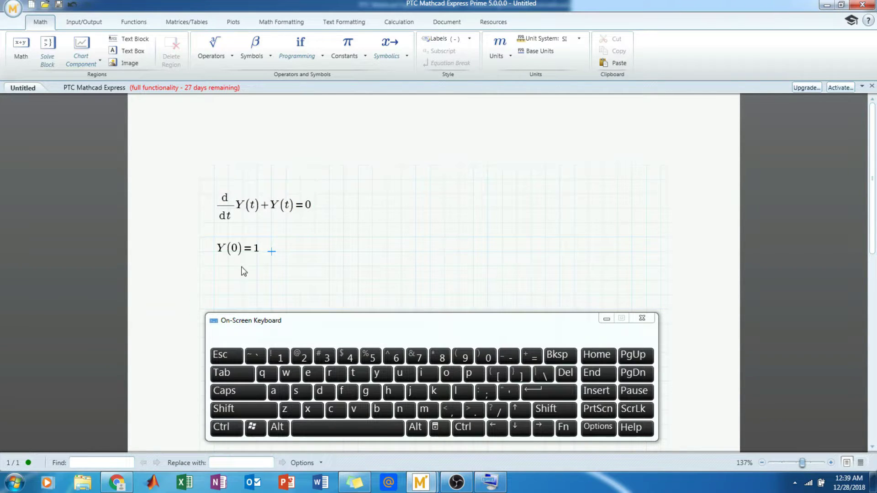
left_click(215, 272)
key("ctrl+v")
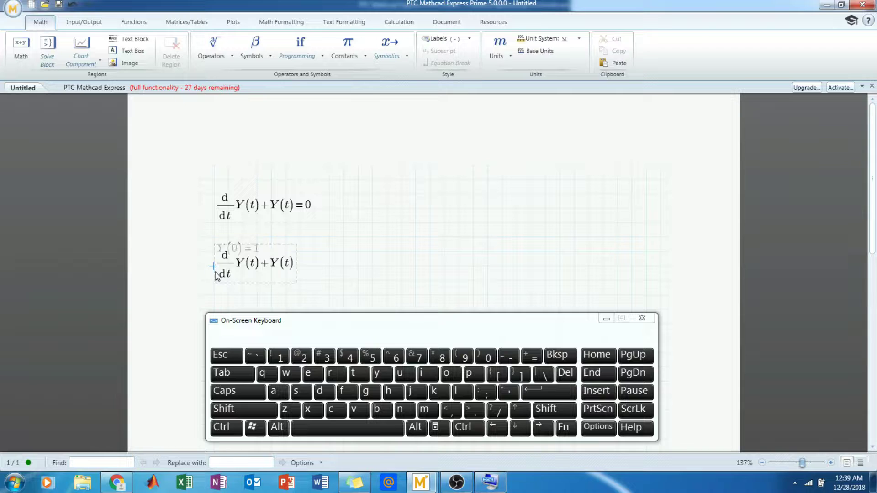
Step: Move the pasted expression down clear of Y(0)=1 and place the caret at its end
left_click(295, 287)
left_click_drag(294, 287, 292, 305)
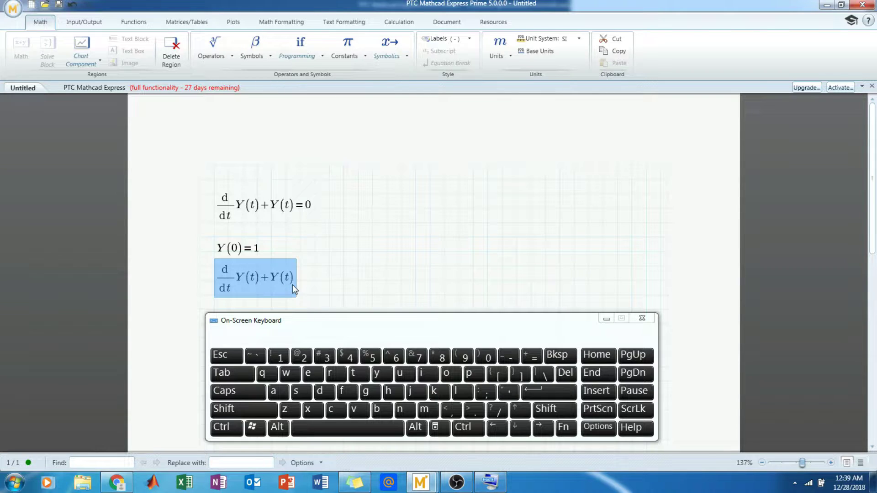
left_click(292, 284)
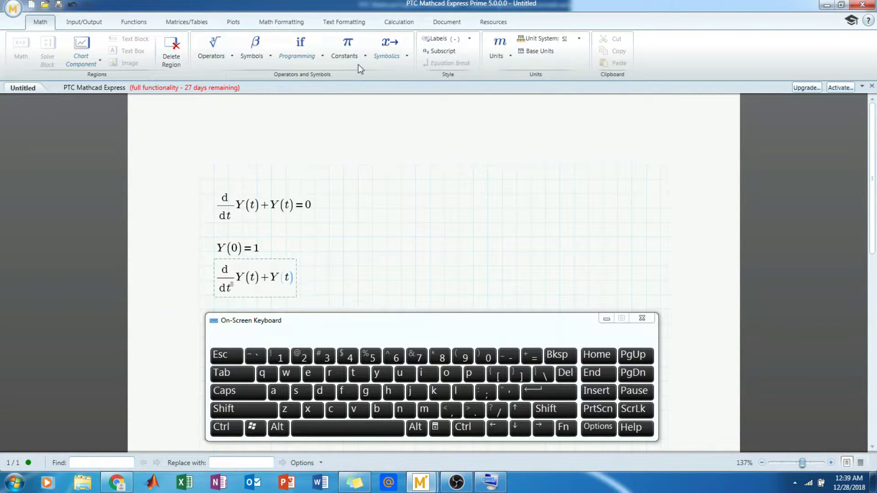
left_click(292, 277)
left_click(385, 56)
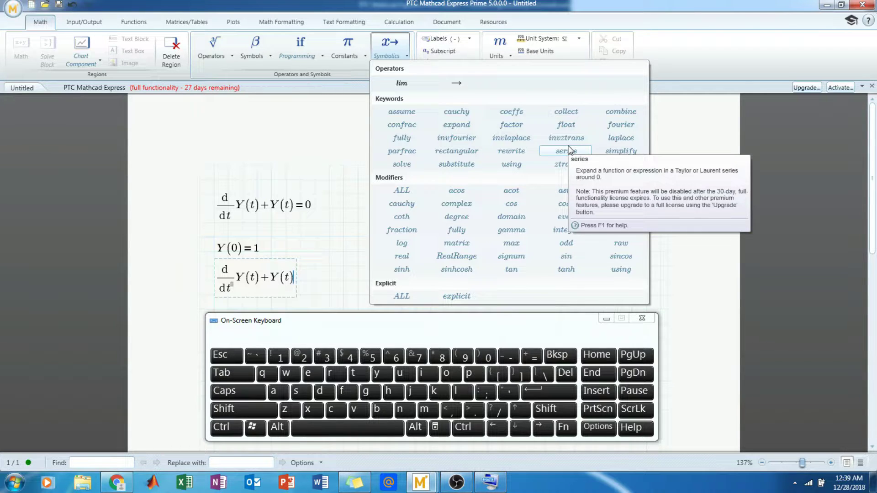
Step: Apply laplace in t to the expression, giving s·laplace(Y(t),t,s)−Y(0)+laplace(Y(t),t,s)
left_click(614, 138)
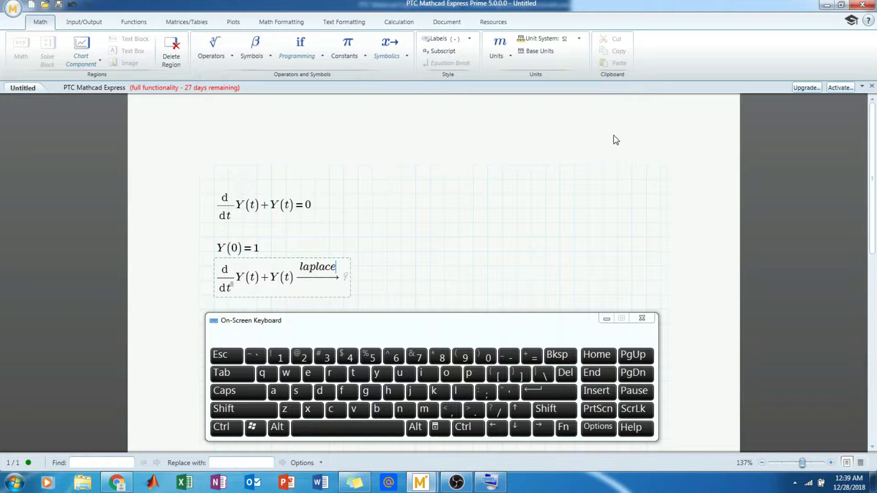
type(",t")
key("Return")
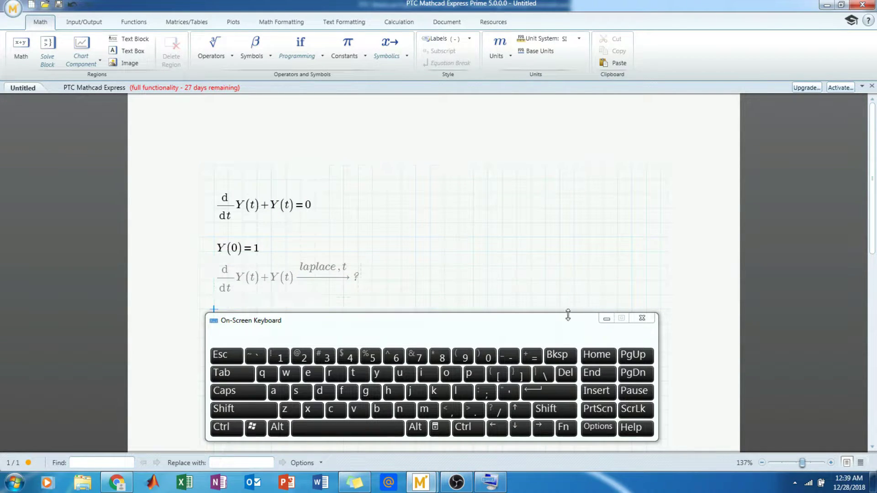
left_click_drag(538, 325, 677, 95)
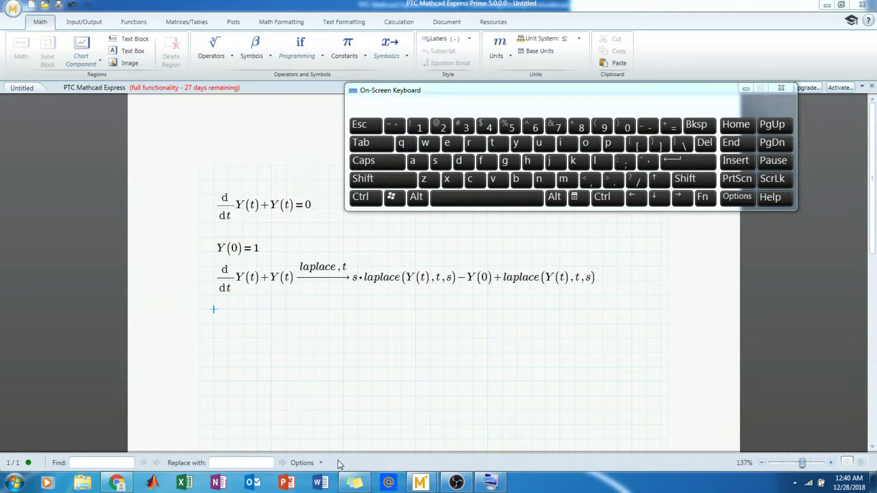
type("L")
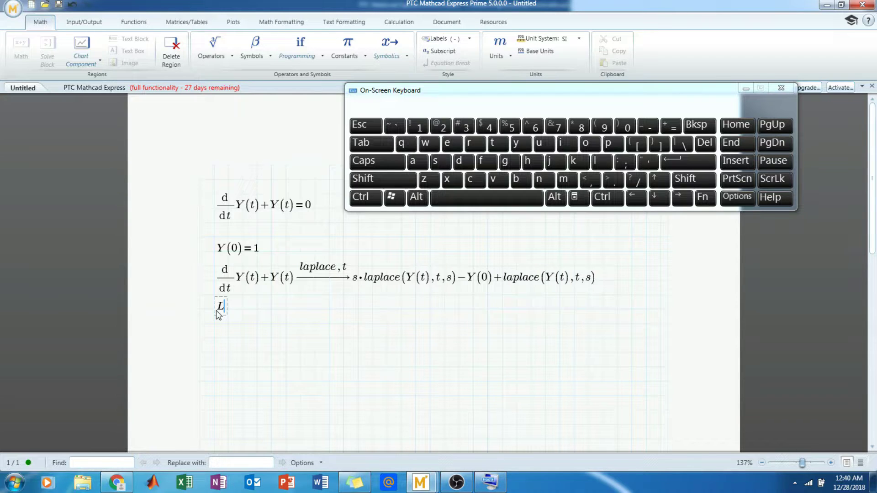
type("(s)")
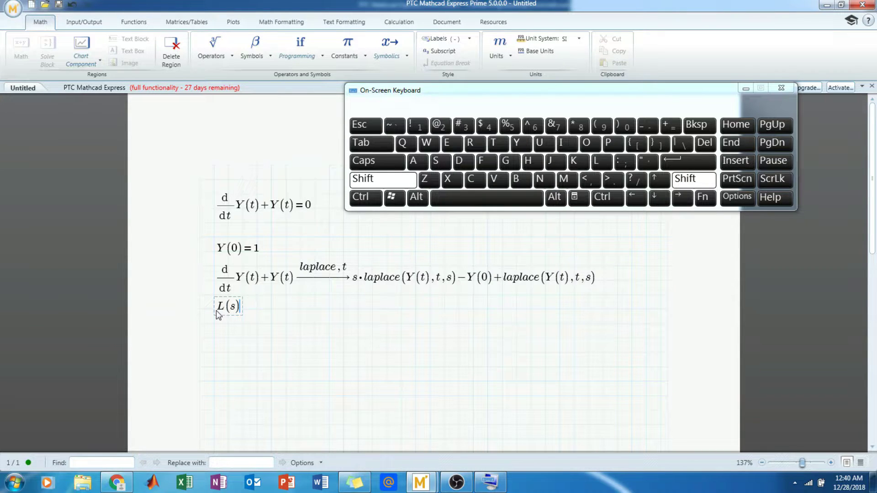
type(":=")
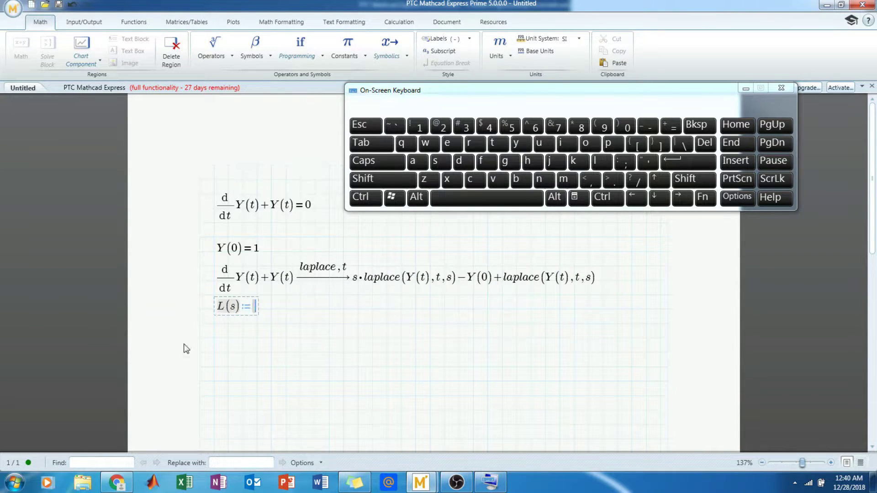
Step: Define L(s) := s·L − 1 + L, undoing an accidental replacement along the way
left_click(250, 306)
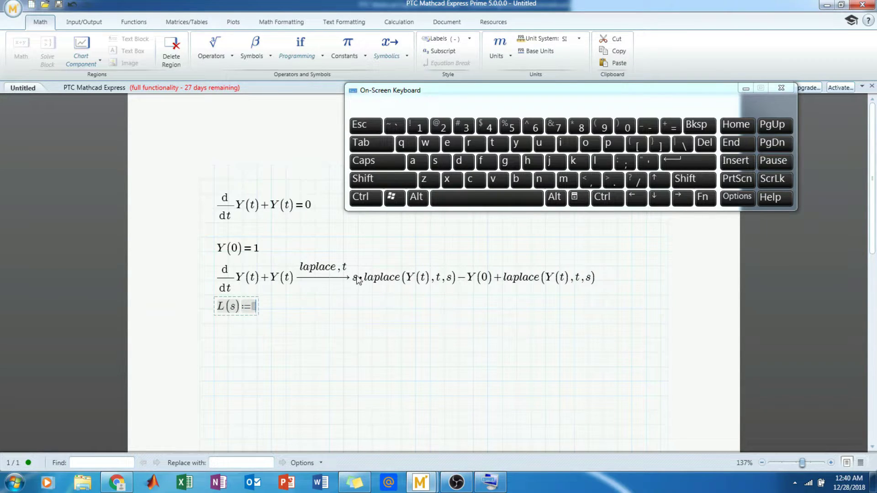
key("ctrl+z")
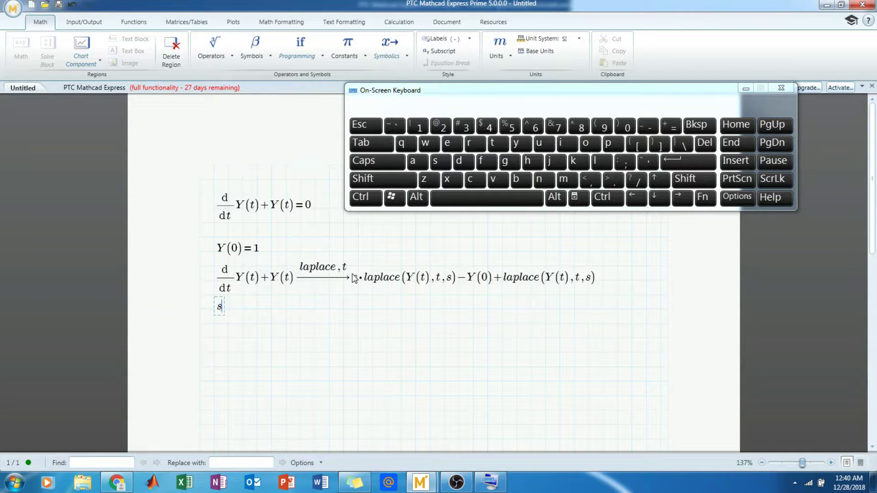
key("ctrl+y")
type("s):=s")
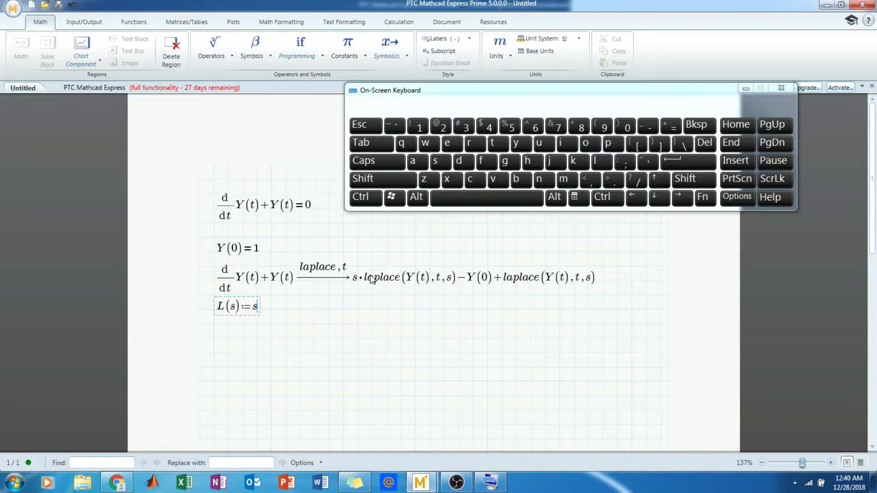
key("shift")
key("shift")
type("*")
type("L")
type("-1")
type("+")
type("L")
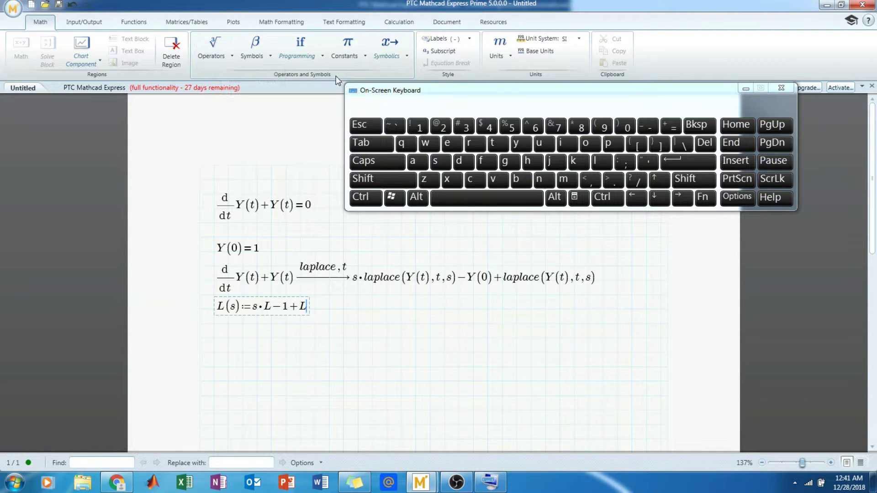
left_click(384, 58)
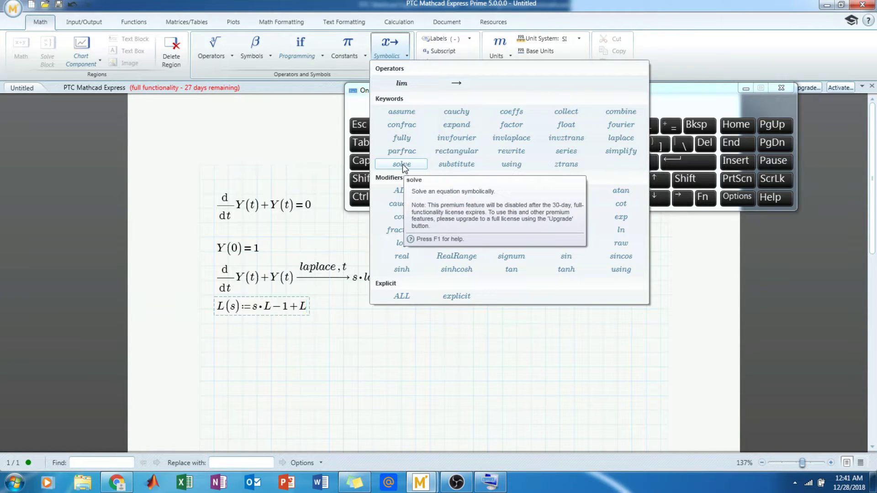
Step: Solve the L(s) definition for L with the solve keyword, giving 1/(s+1)
left_click(402, 166)
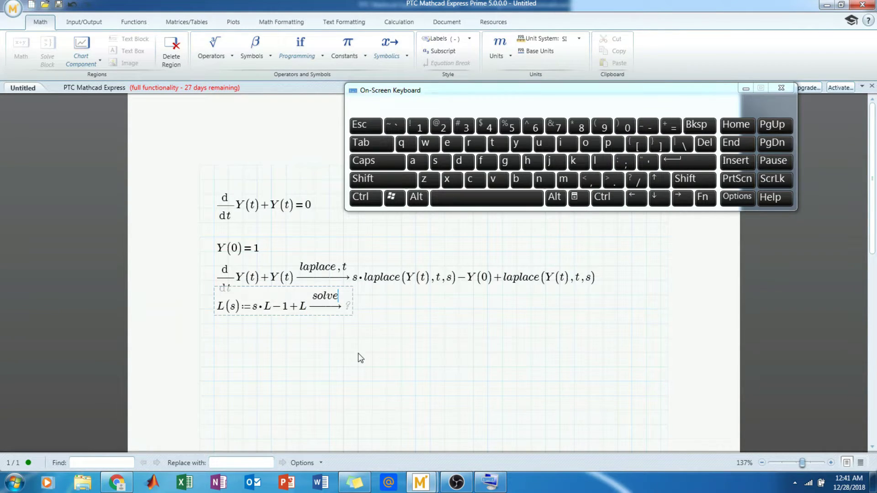
type(", L")
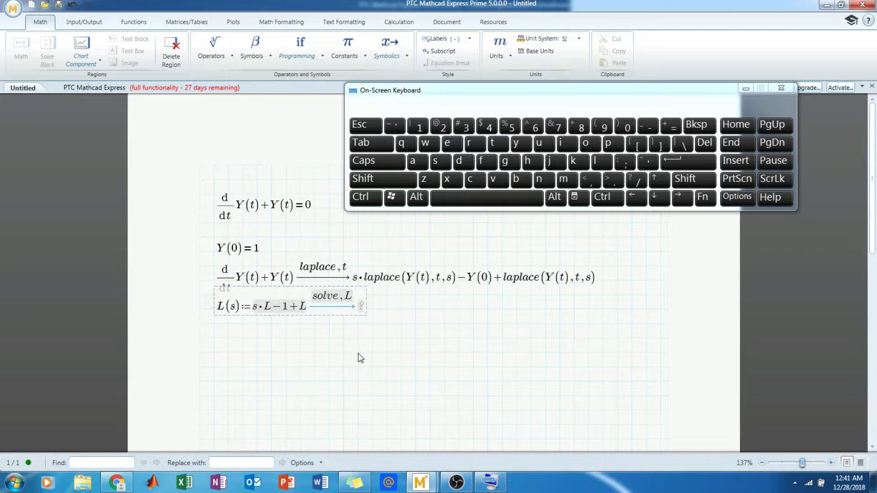
key("Return")
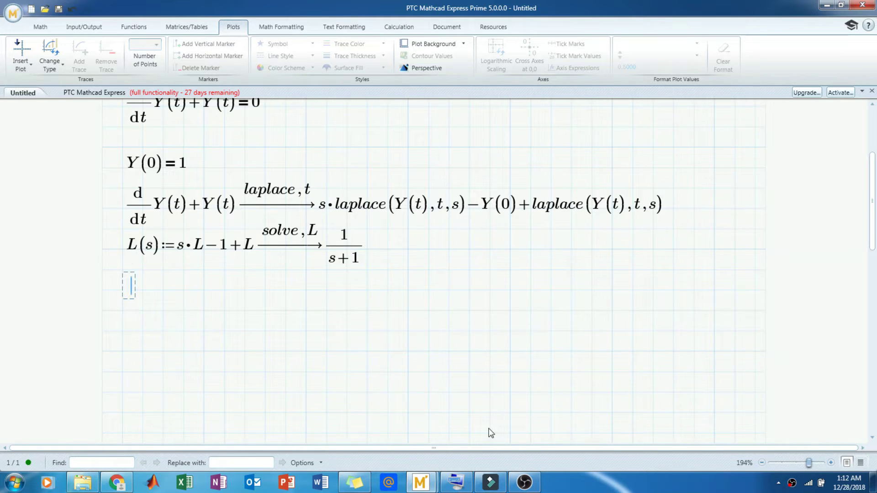
Step: Define Y(t) := L(s) and apply invlaplace in s, yielding e^(−t)
type("Y(t):=")
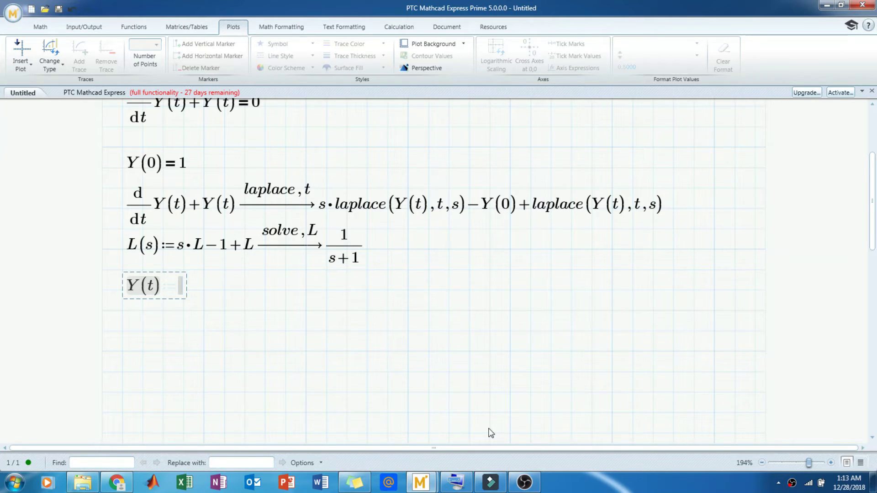
type("L(")
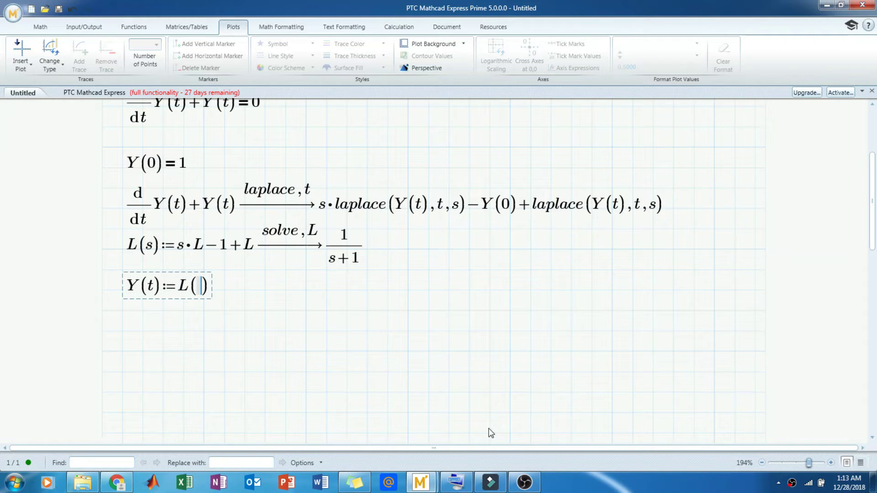
type("s)")
left_click(42, 28)
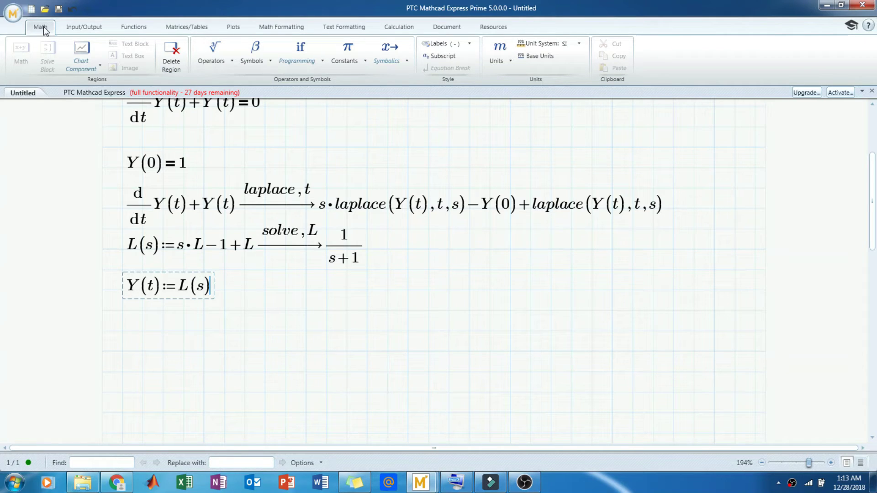
left_click(389, 51)
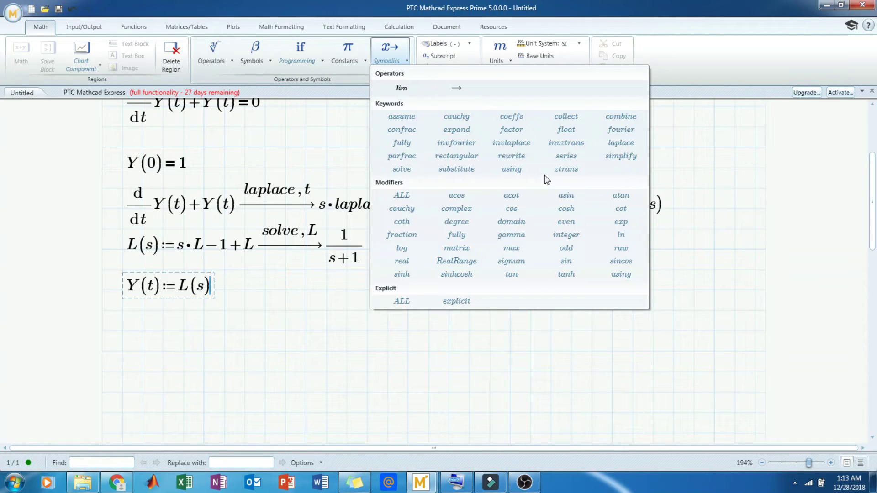
left_click(511, 143)
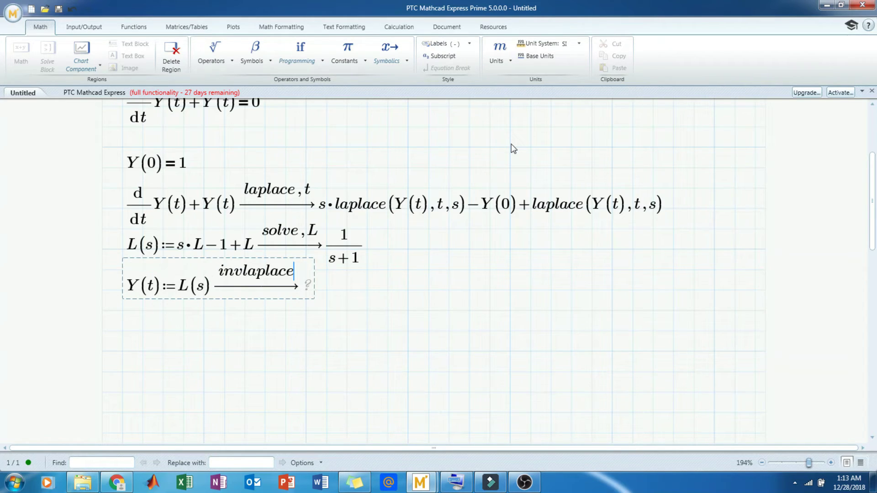
type(",s")
key("Return")
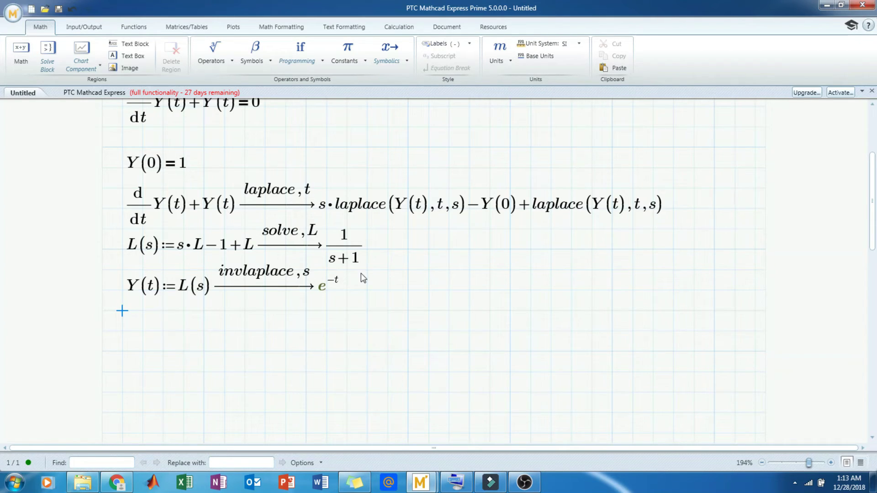
Step: Add an X-Y plot below the results with Y(t) on its vertical axis
scroll(360, 273, "down", 3)
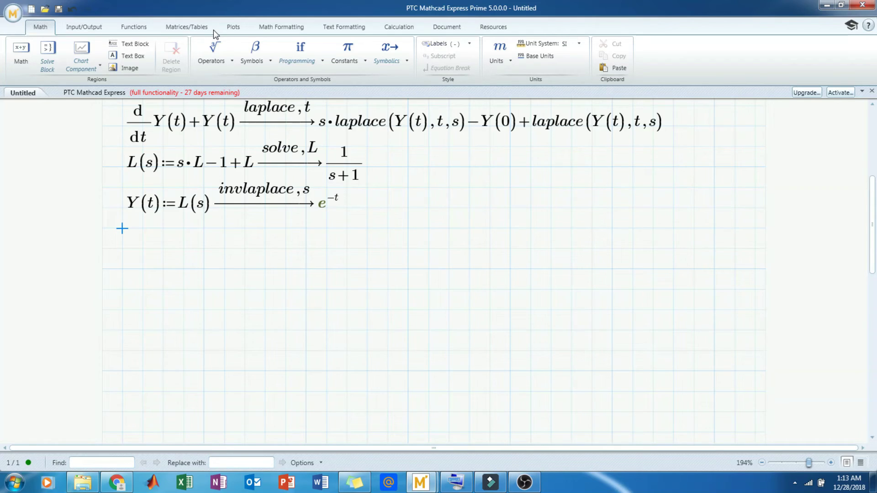
key("ctrl+2")
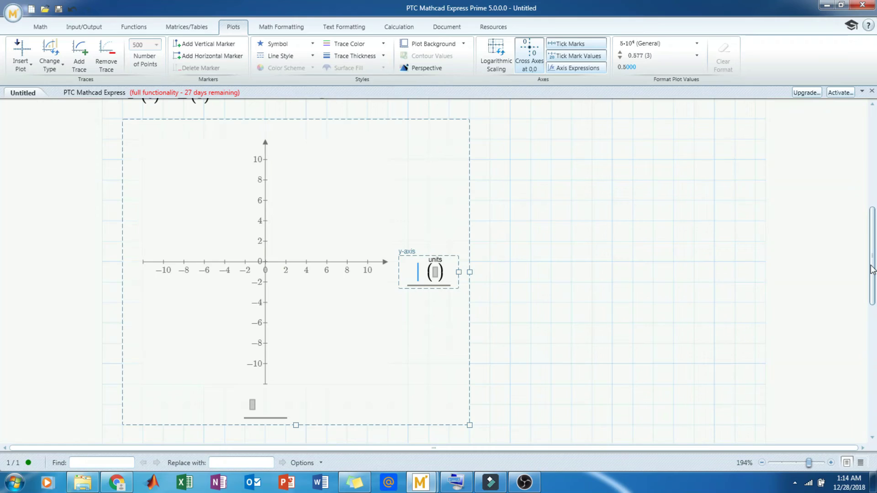
type("Y(t)")
left_click(262, 416)
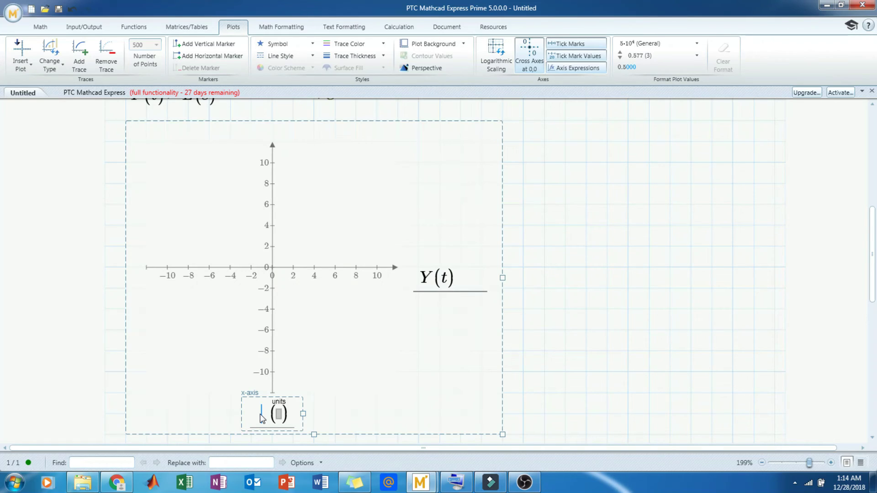
Step: Set t as the x-axis variable so the plot draws Y(t) = e^-t from t = -10 to 10
type("t")
scroll(873, 222, "up", 2)
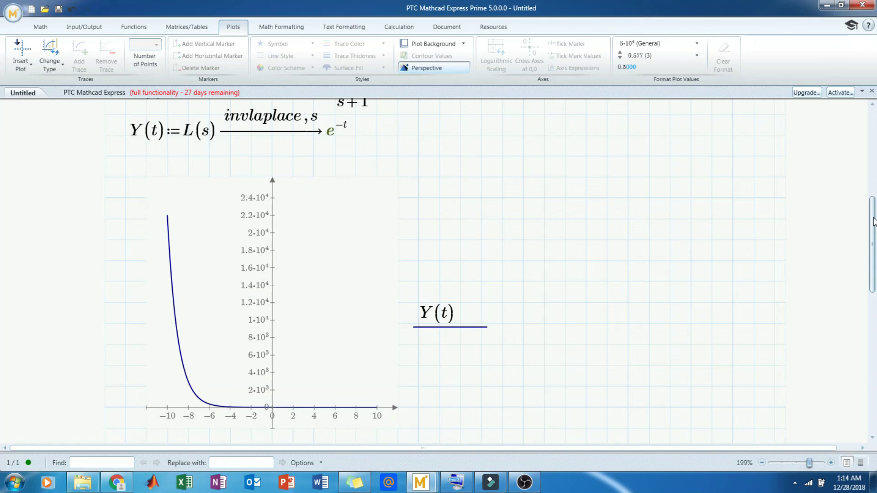
scroll(873, 222, "up", 10)
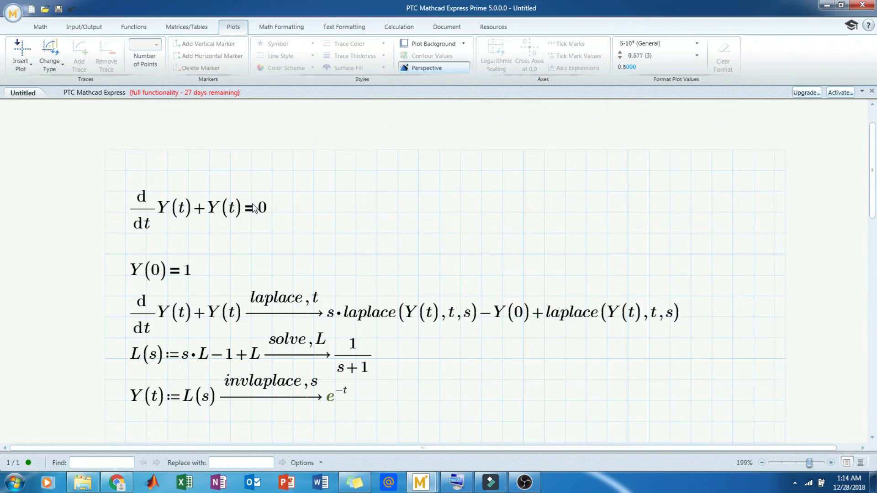